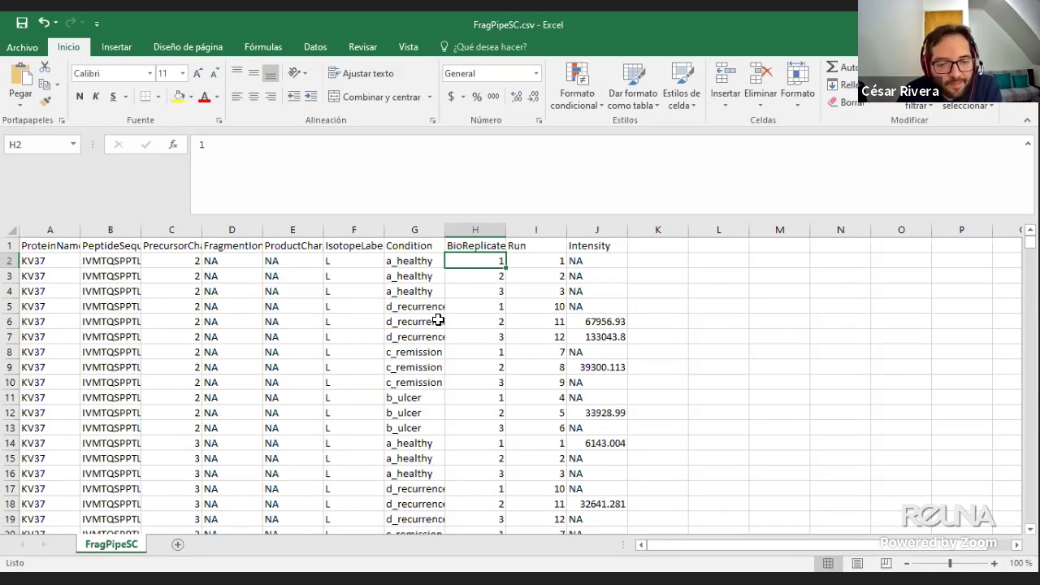
- Widen the PeptideSequence column to fit its contents and select the first peptide's cells B2:B15
{"action": "double_click", "coordinate": [139, 230]}
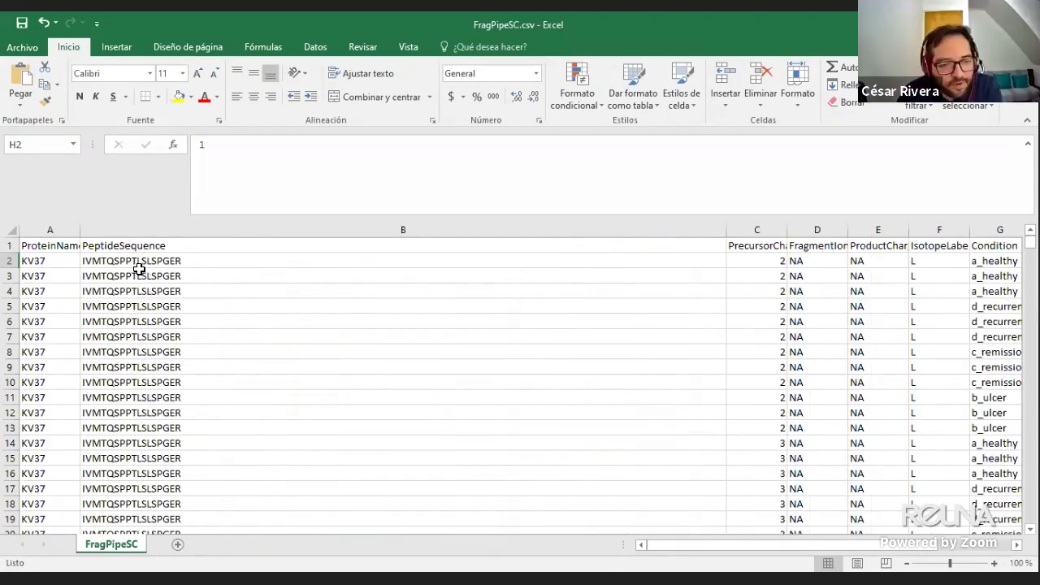
{"action": "left_click", "coordinate": [124, 261]}
{"action": "left_click_drag", "start_coordinate": [122, 261], "coordinate": [154, 459]}
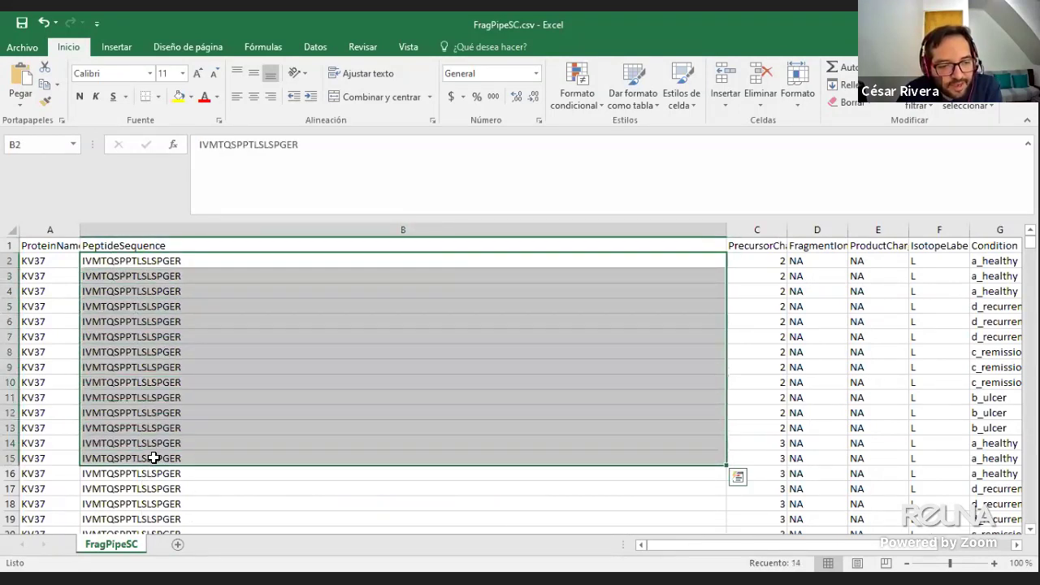
{"action": "scroll", "coordinate": [148, 425], "scroll_direction": "down", "scroll_amount": 1}
{"action": "scroll", "coordinate": [146, 390], "scroll_direction": "up", "scroll_amount": 1}
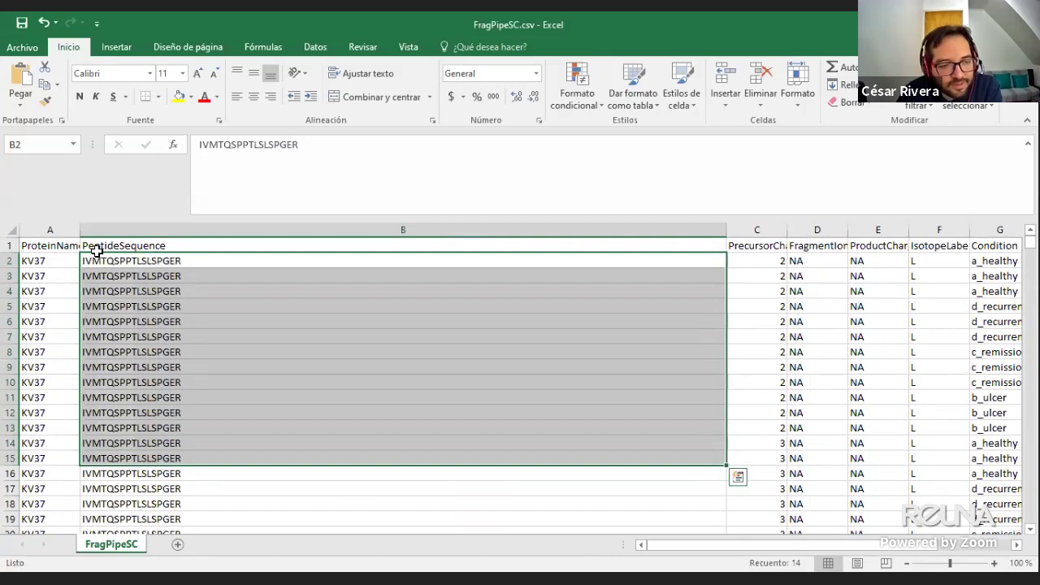
- Highlight the KV37 peptide sequences from row 2 down to row 63, and return to the protein name in A2
{"action": "left_click", "coordinate": [18, 262]}
{"action": "left_click_drag", "start_coordinate": [153, 264], "coordinate": [155, 435]}
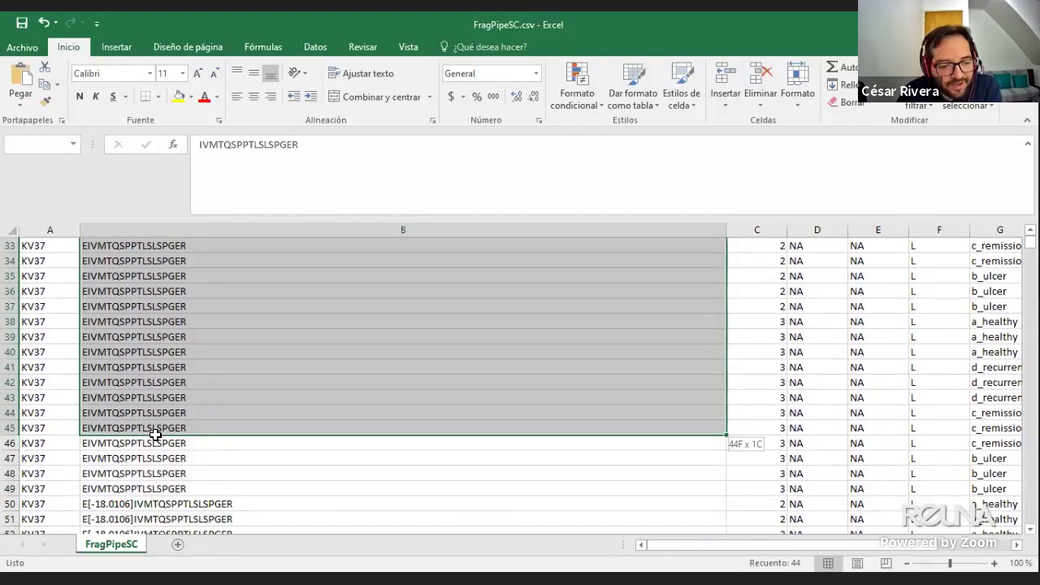
{"action": "left_click_drag", "start_coordinate": [155, 434], "coordinate": [190, 495]}
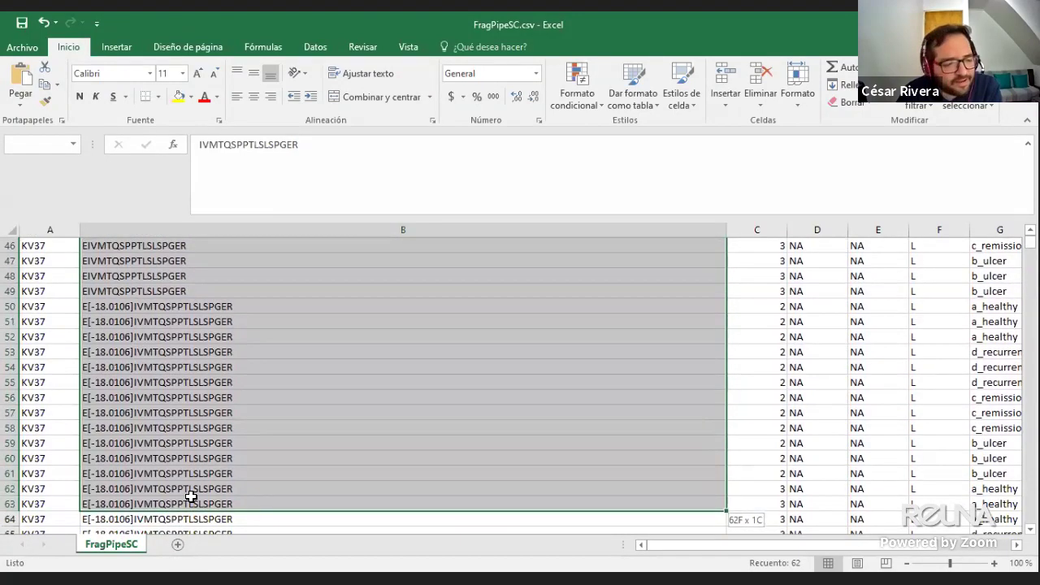
{"action": "left_click_drag", "start_coordinate": [190, 496], "coordinate": [190, 495]}
{"action": "scroll", "coordinate": [195, 482], "scroll_direction": "up", "scroll_amount": 15}
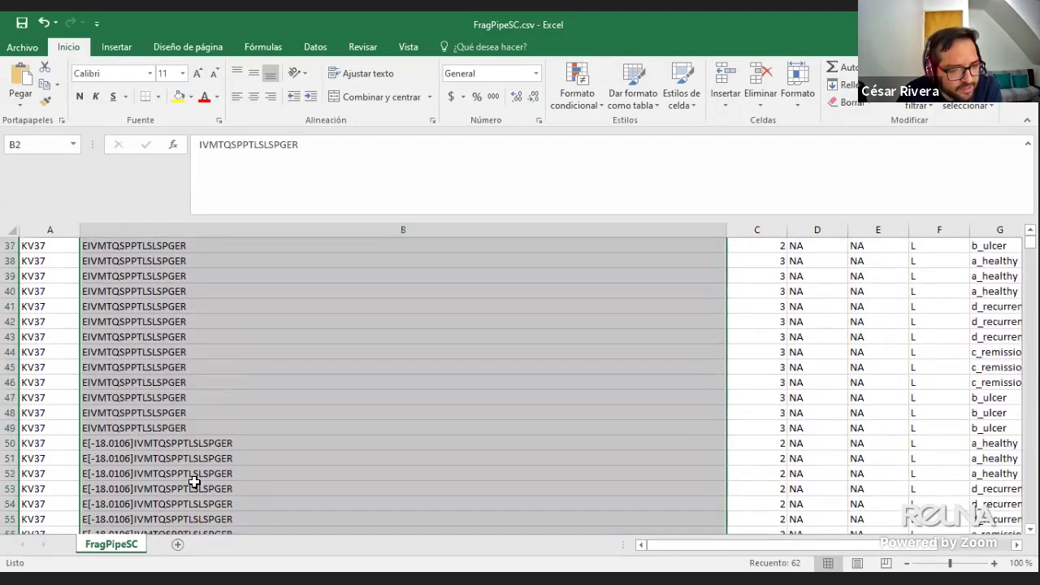
{"action": "left_click", "coordinate": [181, 380]}
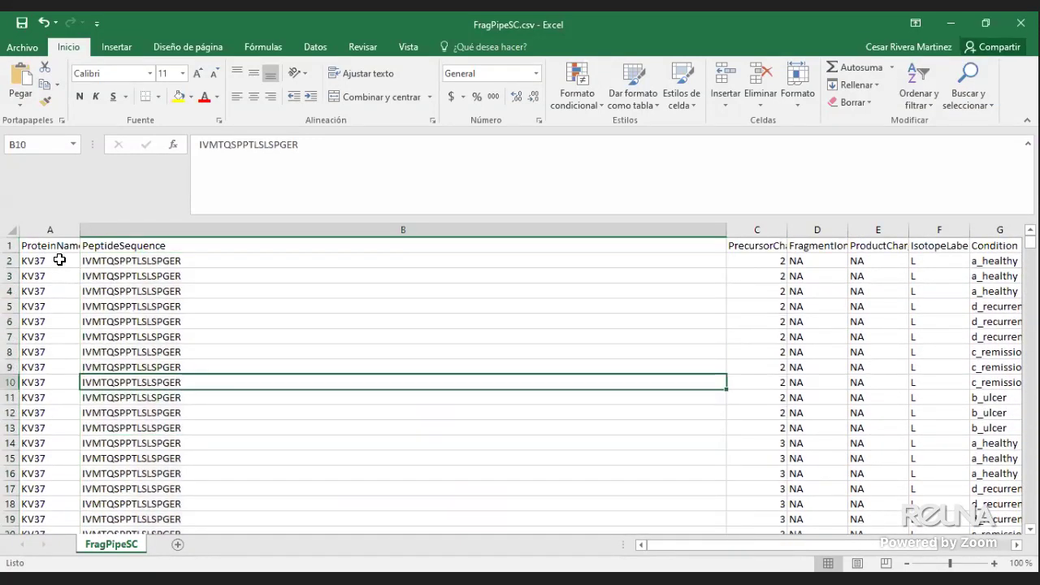
{"action": "left_click", "coordinate": [21, 260]}
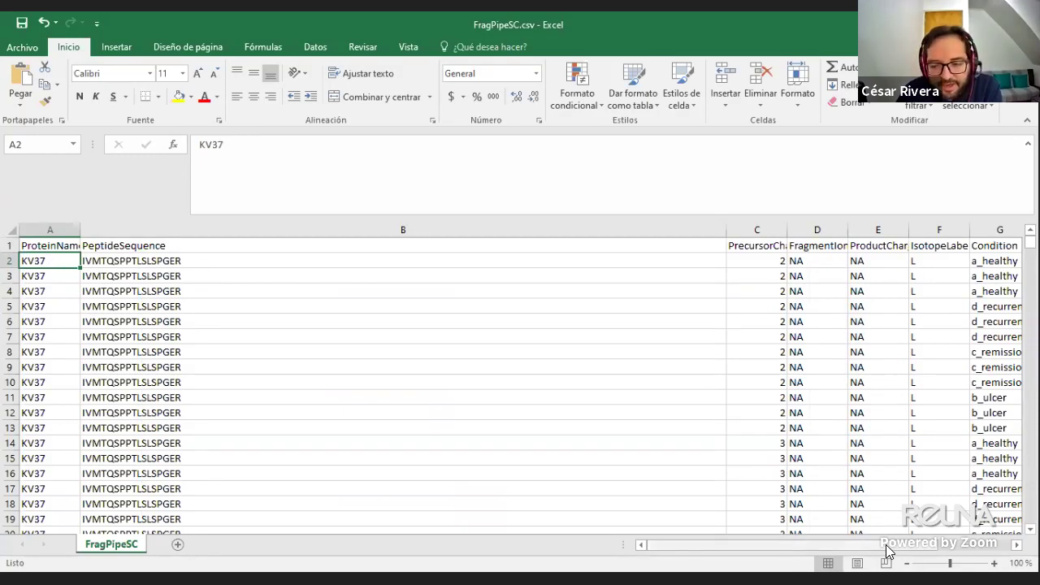
- Examine the sample groups in the Condition column, highlighting the b_ulcer rows G11:G13
{"action": "left_click_drag", "start_coordinate": [890, 551], "coordinate": [957, 551]}
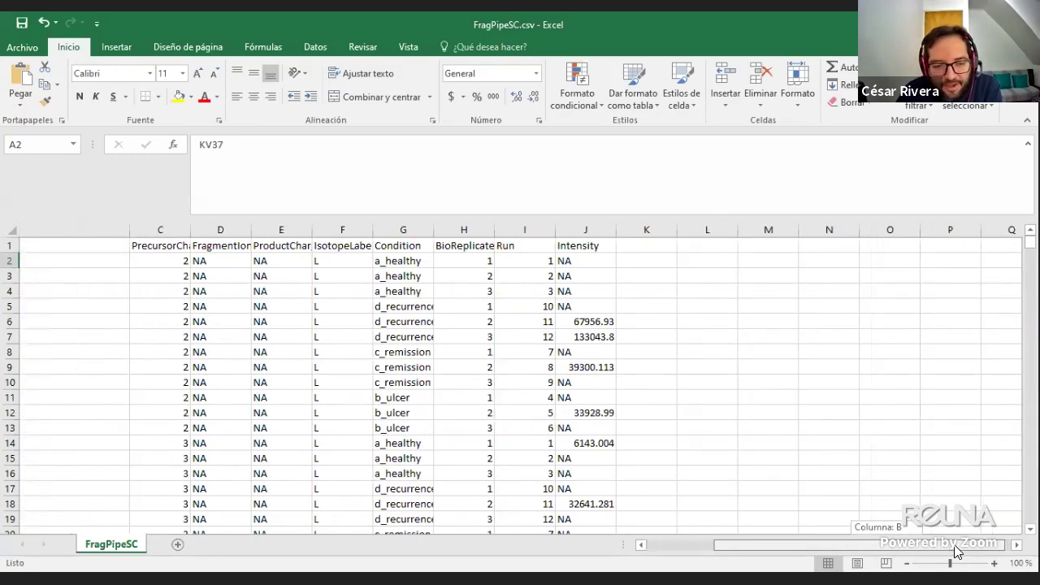
{"action": "left_click_drag", "start_coordinate": [957, 551], "coordinate": [957, 551]}
{"action": "left_click_drag", "start_coordinate": [302, 262], "coordinate": [293, 424]}
{"action": "left_click", "coordinate": [308, 304]}
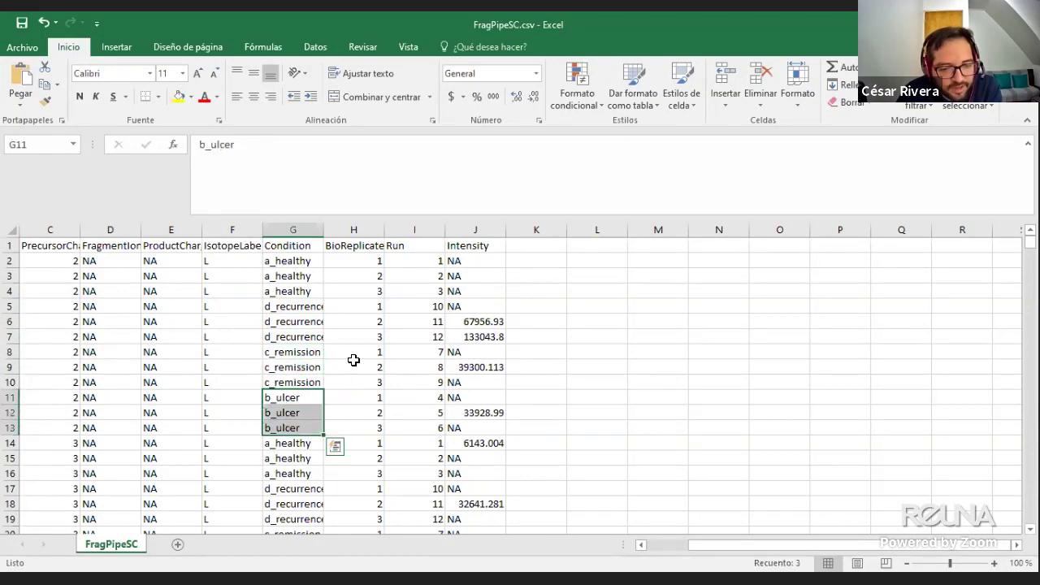
- Check the first BioReplicate values one by one and highlight the Run numbers in I2:I13
{"action": "left_click", "coordinate": [370, 260]}
{"action": "left_click", "coordinate": [367, 275]}
{"action": "left_click", "coordinate": [367, 291]}
{"action": "left_click", "coordinate": [367, 306]}
{"action": "left_click", "coordinate": [366, 322]}
{"action": "left_click", "coordinate": [366, 336]}
{"action": "left_click", "coordinate": [366, 352]}
{"action": "left_click", "coordinate": [366, 368]}
{"action": "left_click_drag", "start_coordinate": [436, 259], "coordinate": [425, 428]}
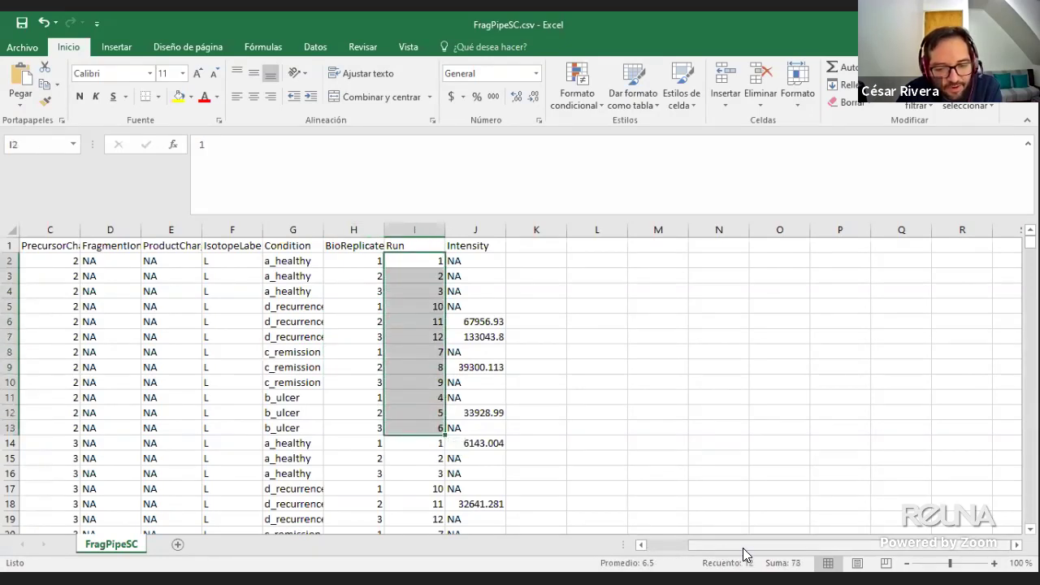
- Review the KV37 peptide sequences from row 2 down to the modified sequence in B50
{"action": "left_click_drag", "start_coordinate": [707, 544], "coordinate": [660, 533]}
{"action": "scroll", "coordinate": [196, 370], "scroll_direction": "down", "scroll_amount": 1}
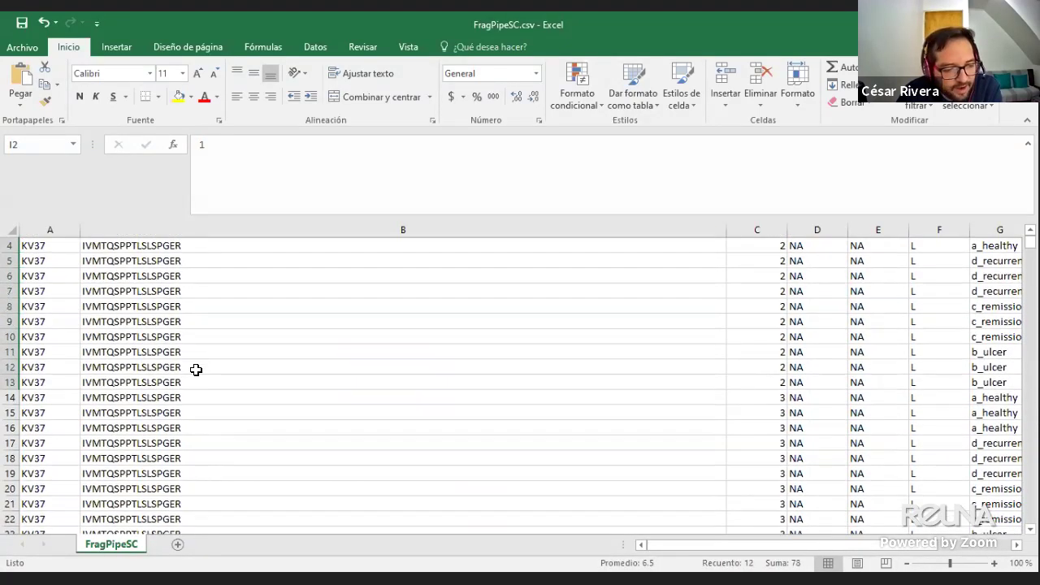
{"action": "scroll", "coordinate": [196, 370], "scroll_direction": "up", "scroll_amount": 1}
{"action": "scroll", "coordinate": [144, 284], "scroll_direction": "down", "scroll_amount": 1}
{"action": "scroll", "coordinate": [144, 284], "scroll_direction": "up", "scroll_amount": 1}
{"action": "left_click_drag", "start_coordinate": [143, 263], "coordinate": [154, 544]}
{"action": "left_click_drag", "start_coordinate": [147, 457], "coordinate": [147, 456]}
{"action": "left_click", "coordinate": [116, 396]}
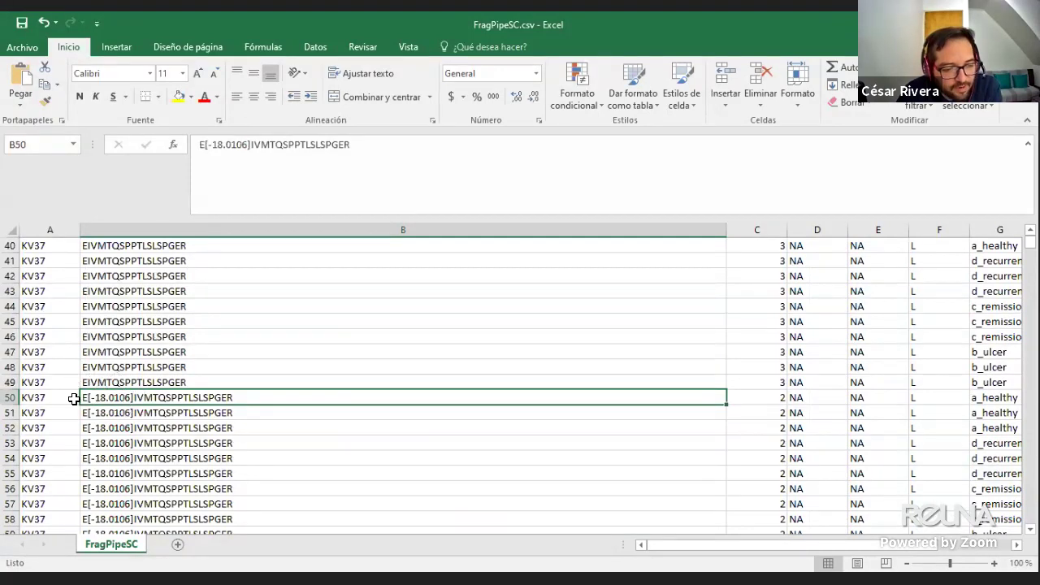
- Highlight the modified peptide E[-18.0106]IVMTQSPPTLSLSPGER in B50:B73 and inspect its last KV37 rows
{"action": "left_click", "coordinate": [140, 413]}
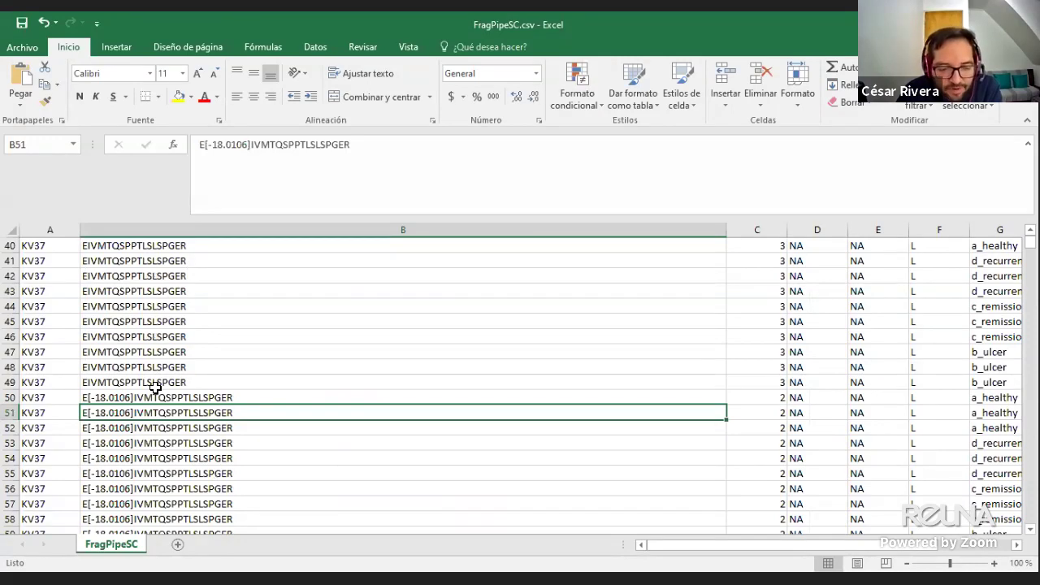
{"action": "left_click", "coordinate": [155, 397]}
{"action": "left_click_drag", "start_coordinate": [154, 397], "coordinate": [165, 479]}
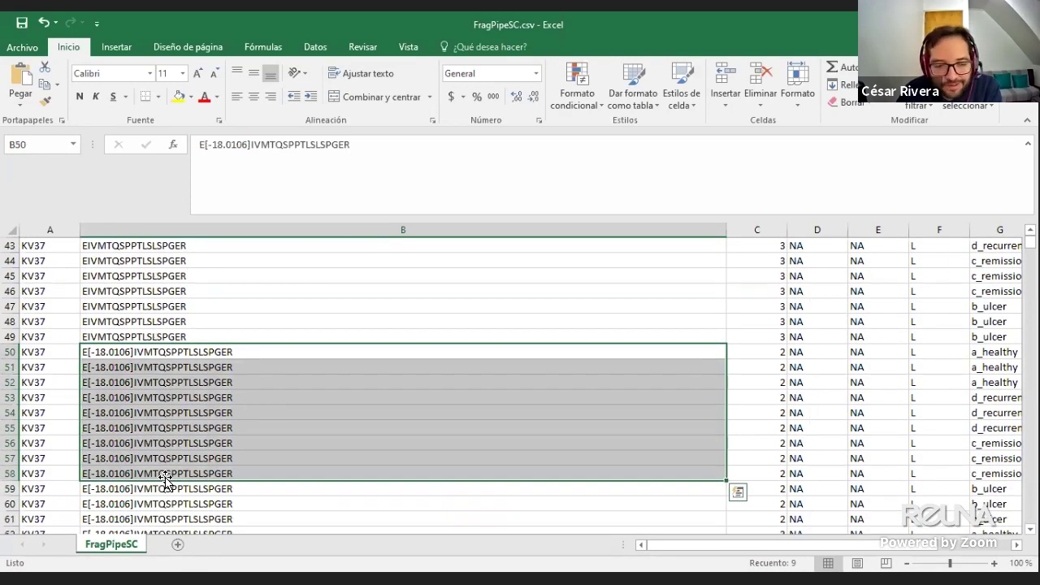
{"action": "left_click", "coordinate": [175, 443]}
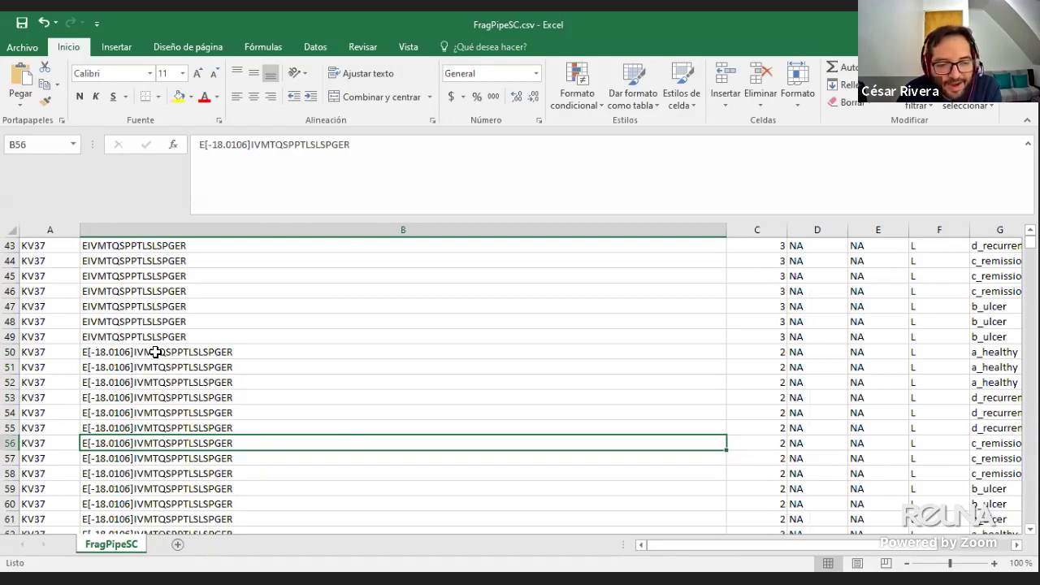
{"action": "left_click_drag", "start_coordinate": [156, 352], "coordinate": [174, 392]}
{"action": "scroll", "coordinate": [174, 393], "scroll_direction": "up", "scroll_amount": 7}
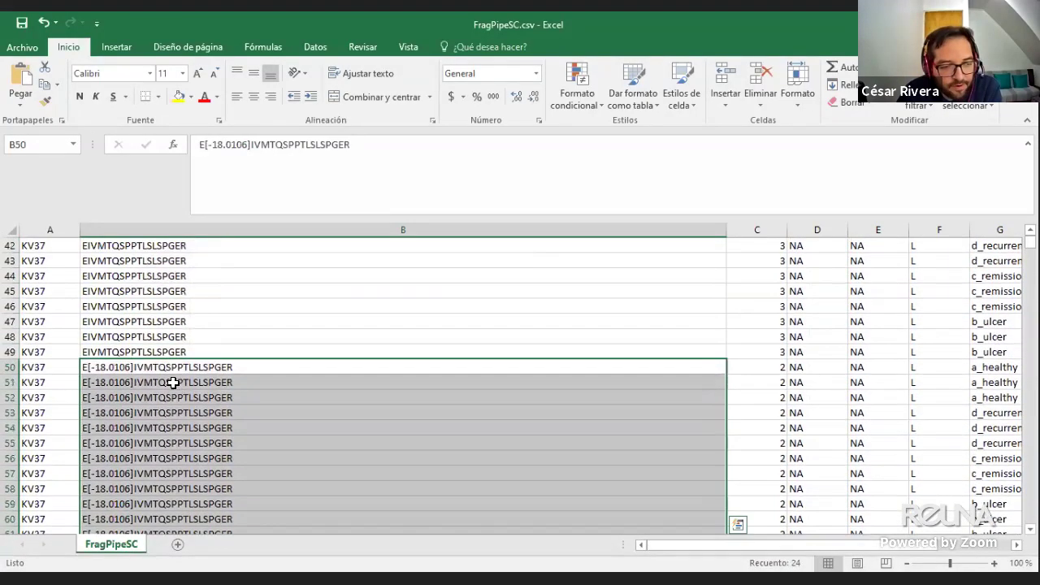
{"action": "scroll", "coordinate": [104, 392], "scroll_direction": "down", "scroll_amount": 8}
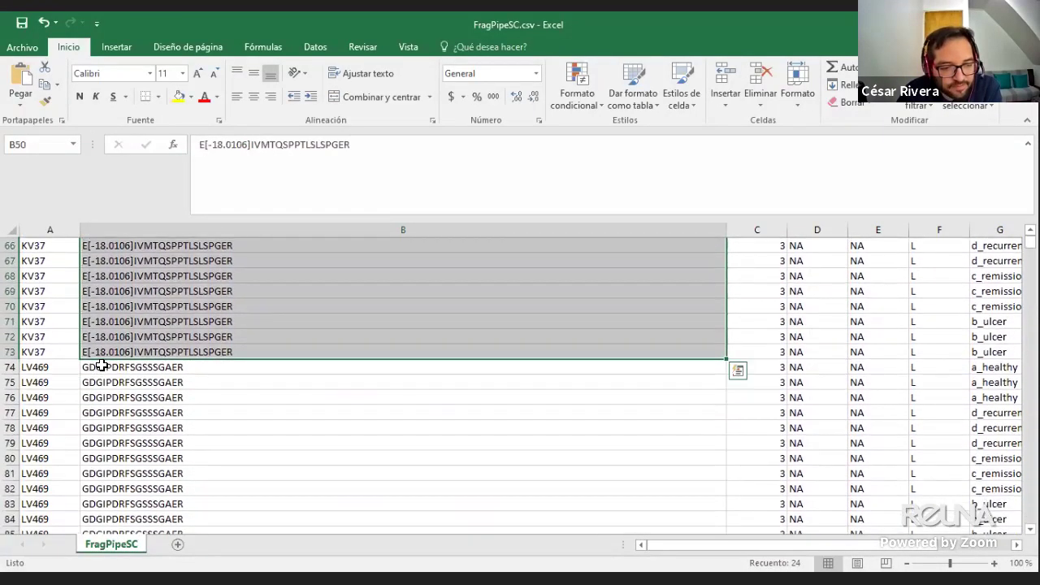
{"action": "left_click", "coordinate": [106, 355]}
{"action": "left_click", "coordinate": [82, 337]}
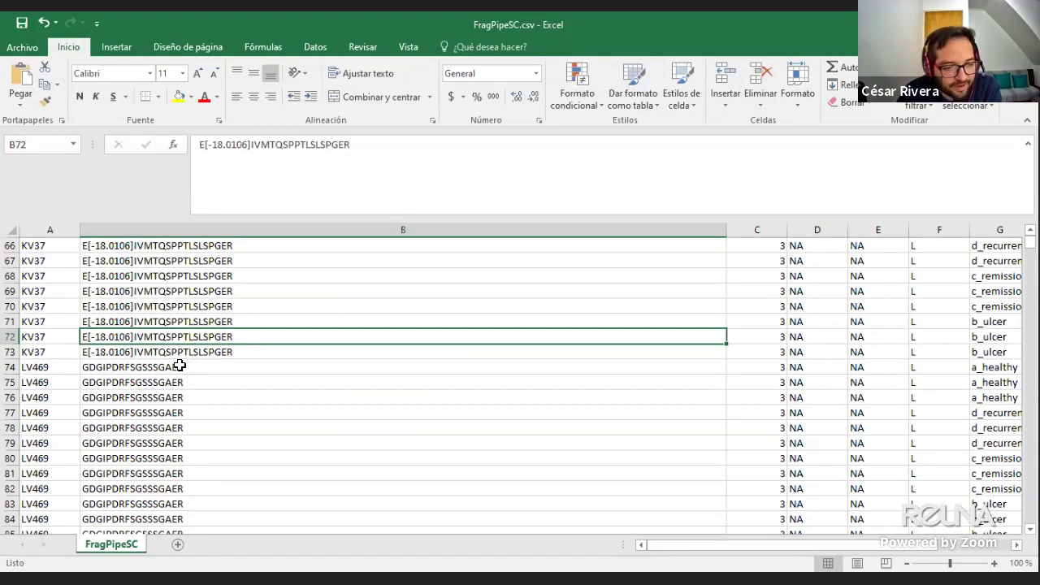
- Examine LV469's peptides from B74 and highlight the rows of Q[-17.0265]LVLTQSPSASASLGASVK starting at B110
{"action": "left_click_drag", "start_coordinate": [154, 368], "coordinate": [174, 533]}
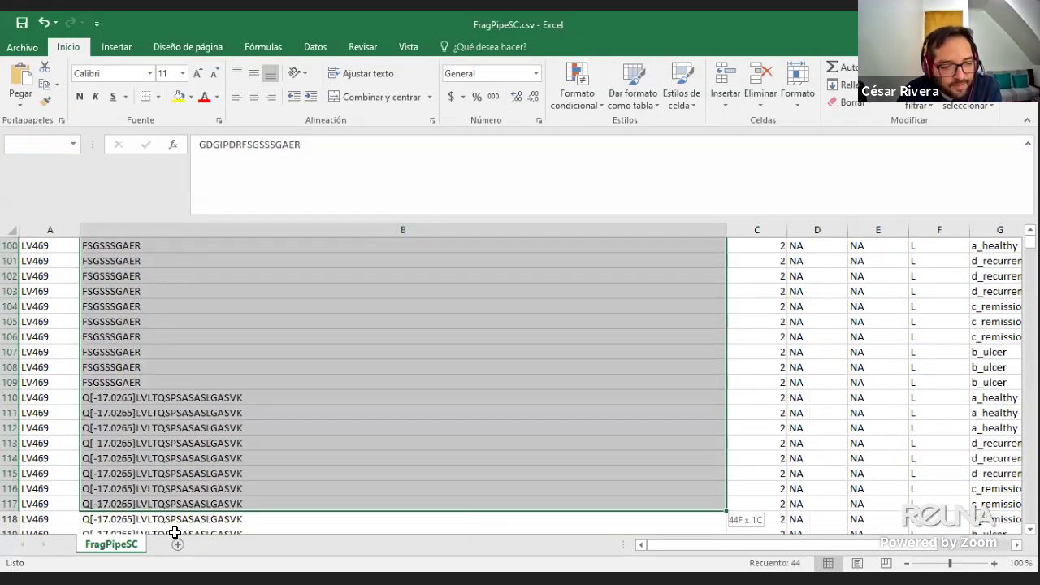
{"action": "scroll", "coordinate": [173, 490], "scroll_direction": "down", "scroll_amount": 1}
{"action": "left_click_drag", "start_coordinate": [169, 339], "coordinate": [185, 492]}
- Find LV460's modified peptide LTC[57.0215]TLSSGHSSYIIAWHQQQPGKAPR and highlight its cells B278:B287
{"action": "scroll", "coordinate": [183, 463], "scroll_direction": "down", "scroll_amount": 15}
{"action": "scroll", "coordinate": [176, 435], "scroll_direction": "down", "scroll_amount": 20}
{"action": "scroll", "coordinate": [176, 441], "scroll_direction": "down", "scroll_amount": 12}
{"action": "scroll", "coordinate": [177, 444], "scroll_direction": "up", "scroll_amount": 4}
{"action": "scroll", "coordinate": [176, 444], "scroll_direction": "up", "scroll_amount": 2}
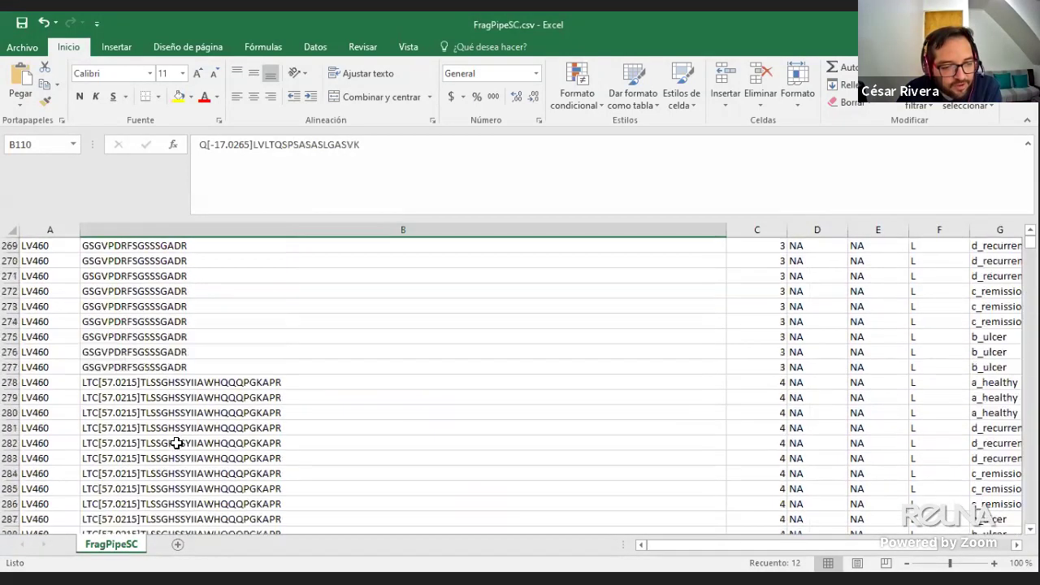
{"action": "left_click_drag", "start_coordinate": [197, 382], "coordinate": [202, 518]}
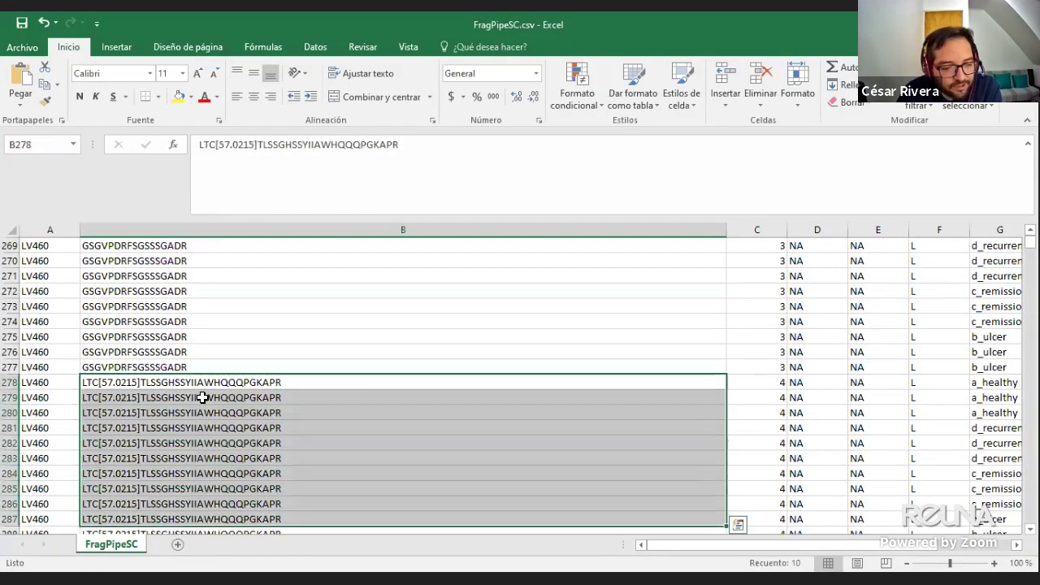
{"action": "scroll", "coordinate": [203, 397], "scroll_direction": "down", "scroll_amount": 4}
{"action": "scroll", "coordinate": [197, 376], "scroll_direction": "down", "scroll_amount": 1}
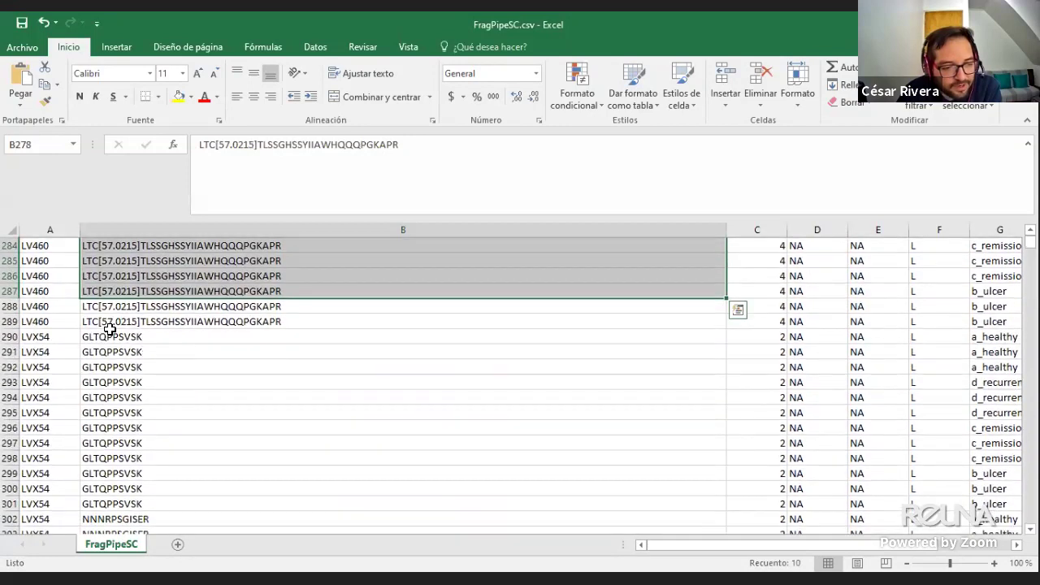
- Highlight the LVX54 peptides GLTQPPSVSK and NNNRPSGISER, and extend a selection from B311 down to B449 through the following proteins
{"action": "left_click_drag", "start_coordinate": [109, 337], "coordinate": [105, 481]}
{"action": "scroll", "coordinate": [103, 443], "scroll_direction": "down", "scroll_amount": 3}
{"action": "left_click_drag", "start_coordinate": [100, 383], "coordinate": [105, 464]}
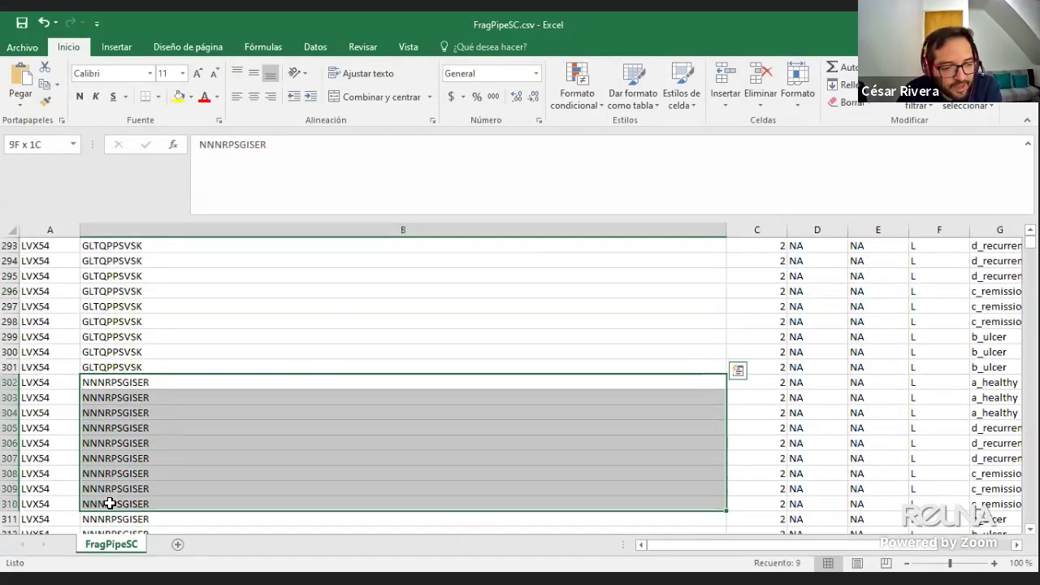
{"action": "left_click_drag", "start_coordinate": [110, 505], "coordinate": [110, 505]}
{"action": "scroll", "coordinate": [109, 489], "scroll_direction": "down", "scroll_amount": 2}
{"action": "left_click_drag", "start_coordinate": [122, 339], "coordinate": [122, 557]}
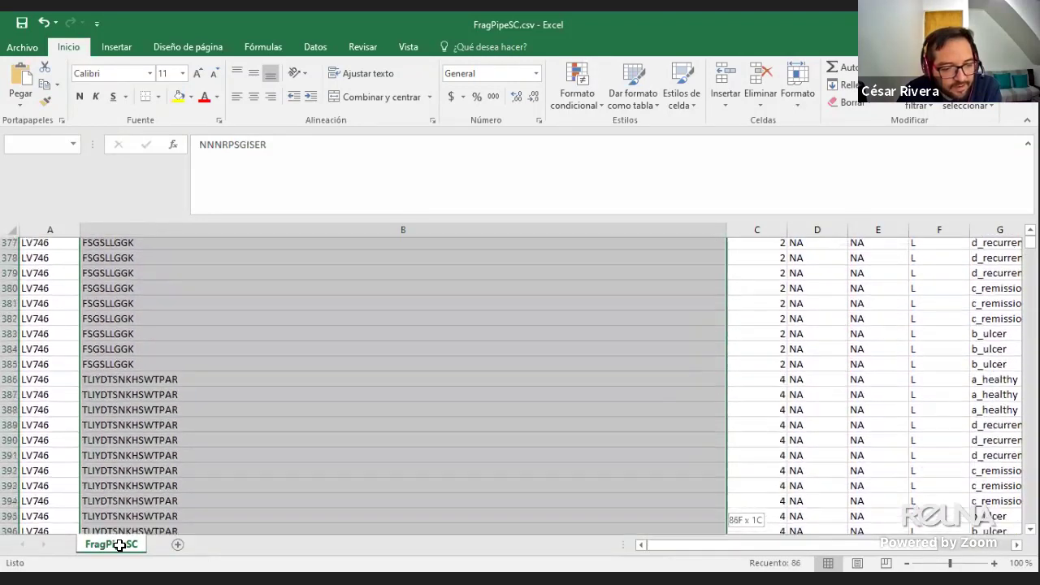
{"action": "left_click_drag", "start_coordinate": [119, 546], "coordinate": [627, 557]}
{"action": "scroll", "coordinate": [353, 431], "scroll_direction": "down", "scroll_amount": 5}
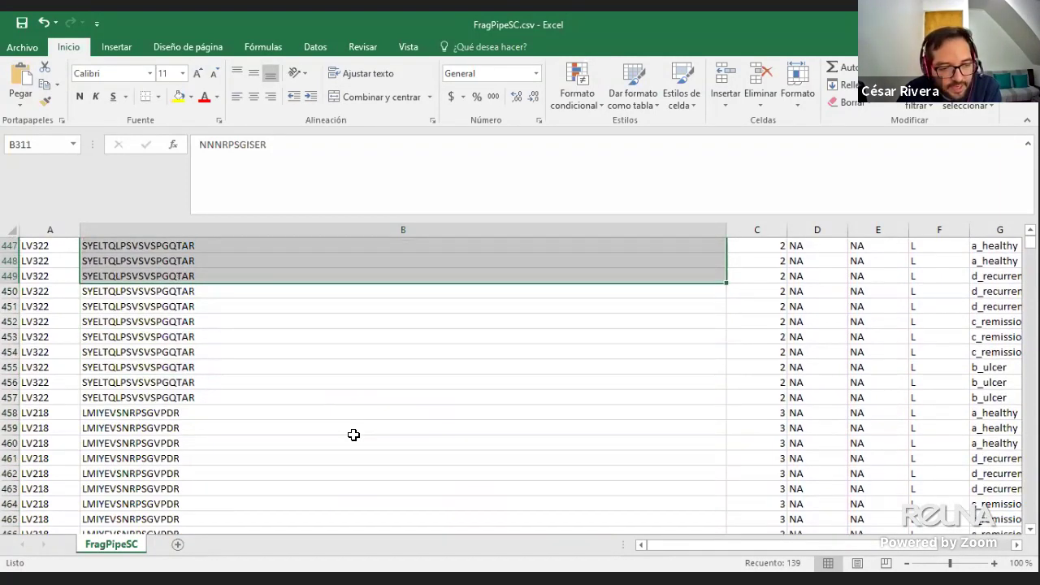
- Look back over the peptide rows of the preceding proteins up to the sheet's header row
{"action": "scroll", "coordinate": [353, 434], "scroll_direction": "up", "scroll_amount": 20}
{"action": "scroll", "coordinate": [353, 443], "scroll_direction": "up", "scroll_amount": 20}
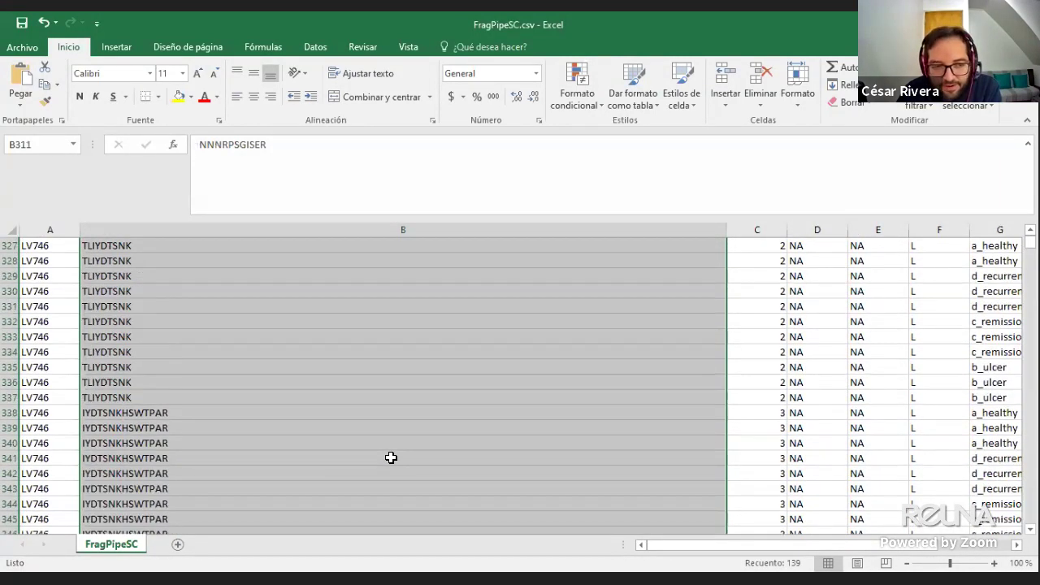
{"action": "scroll", "coordinate": [392, 458], "scroll_direction": "up", "scroll_amount": 16}
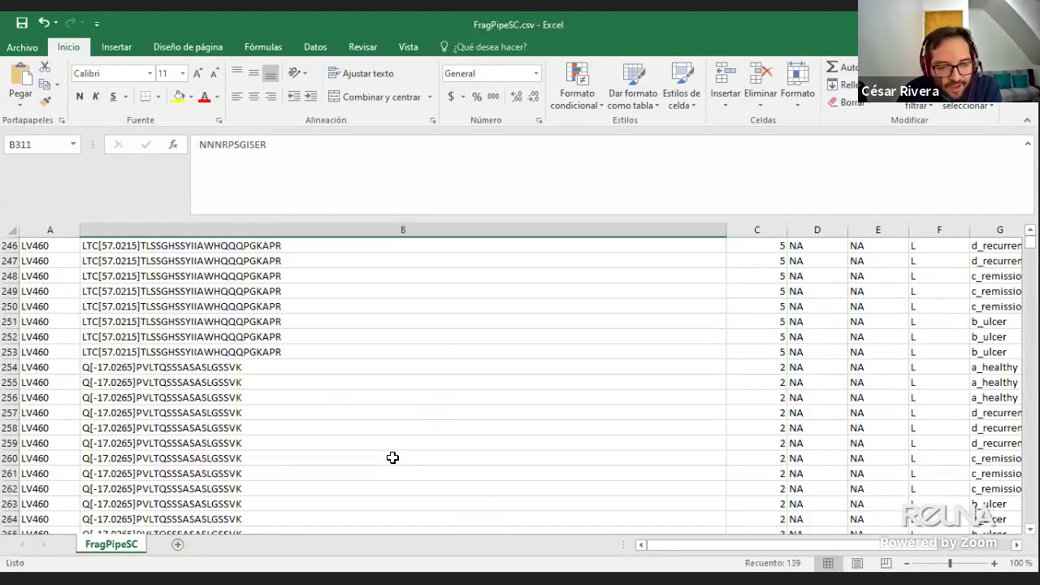
{"action": "scroll", "coordinate": [393, 458], "scroll_direction": "up", "scroll_amount": 15}
{"action": "scroll", "coordinate": [618, 495], "scroll_direction": "down", "scroll_amount": 5}
{"action": "scroll", "coordinate": [250, 315], "scroll_direction": "up", "scroll_amount": 2}
{"action": "scroll", "coordinate": [249, 314], "scroll_direction": "up", "scroll_amount": 20}
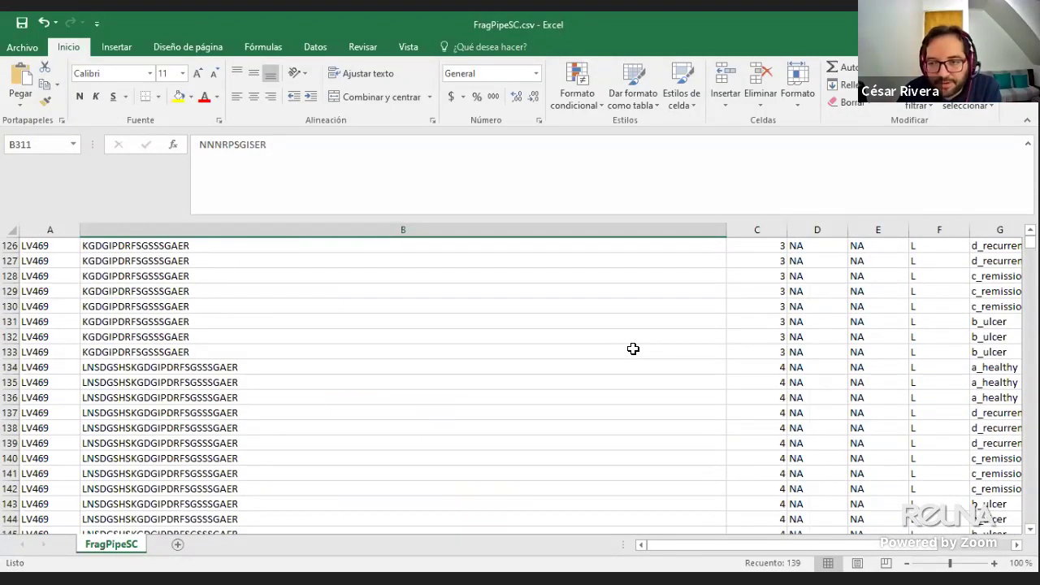
{"action": "scroll", "coordinate": [633, 349], "scroll_direction": "up", "scroll_amount": 20}
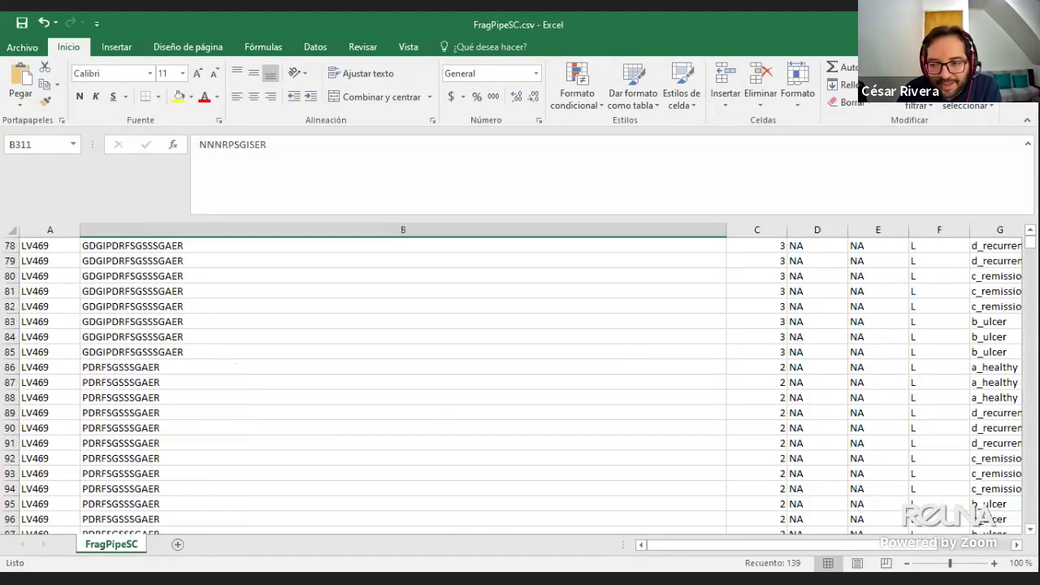
{"action": "scroll", "coordinate": [519, 386], "scroll_direction": "up", "scroll_amount": 3}
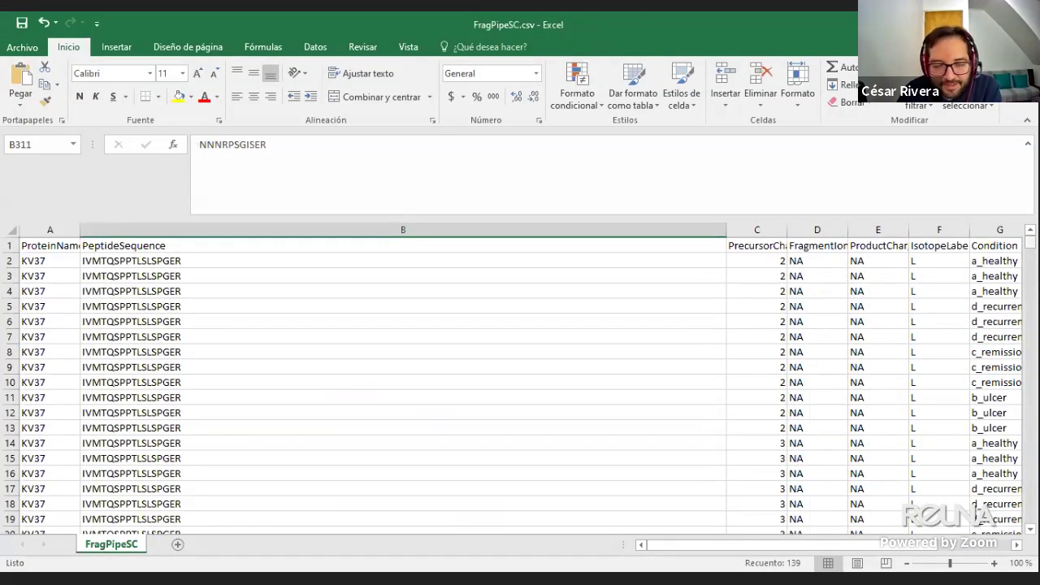
- Go to the end of the data, highlight the last ADSV peptide in B327734:B327745, and review the rows above it
{"action": "left_click_drag", "start_coordinate": [1031, 243], "coordinate": [1030, 517]}
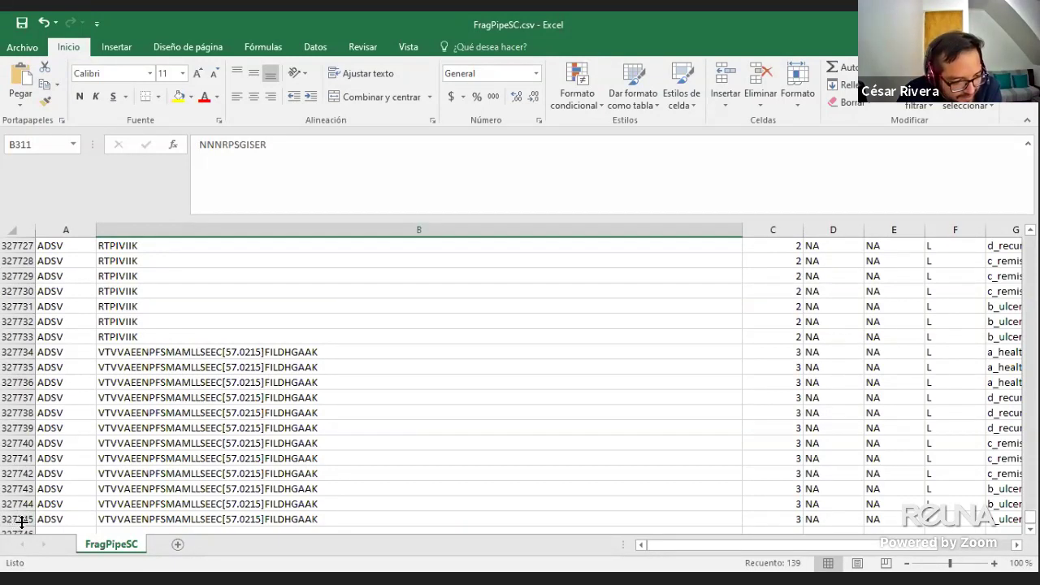
{"action": "left_click", "coordinate": [109, 518]}
{"action": "left_click_drag", "start_coordinate": [115, 512], "coordinate": [123, 352]}
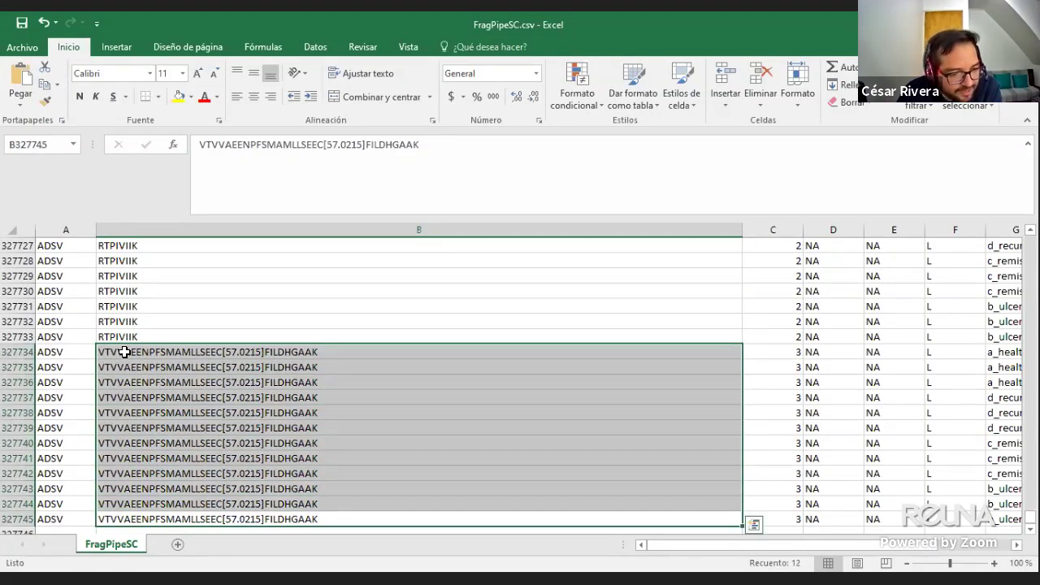
{"action": "scroll", "coordinate": [124, 352], "scroll_direction": "up", "scroll_amount": 20}
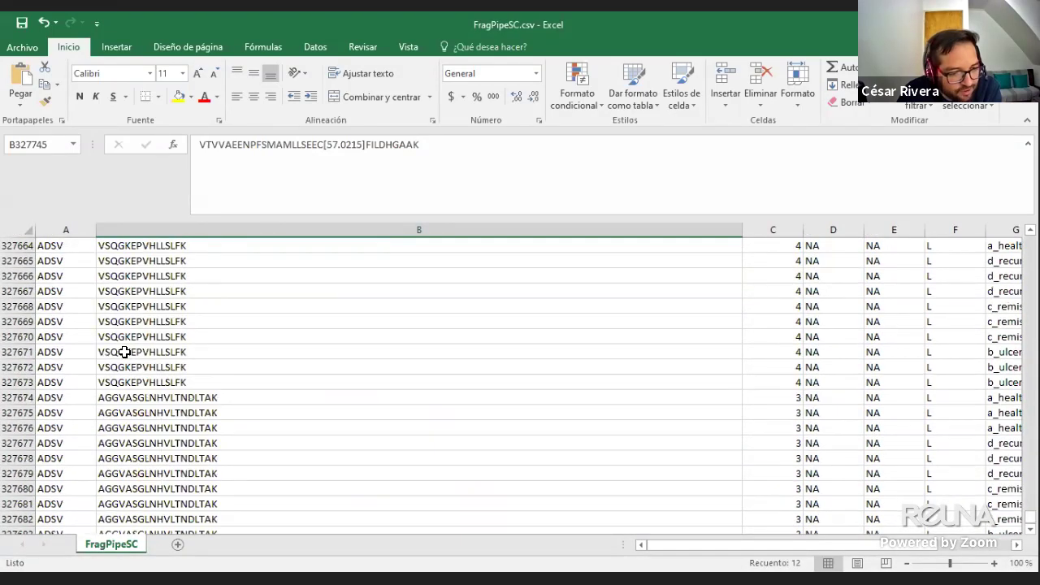
{"action": "scroll", "coordinate": [123, 352], "scroll_direction": "up", "scroll_amount": 20}
{"action": "scroll", "coordinate": [123, 352], "scroll_direction": "up", "scroll_amount": 15}
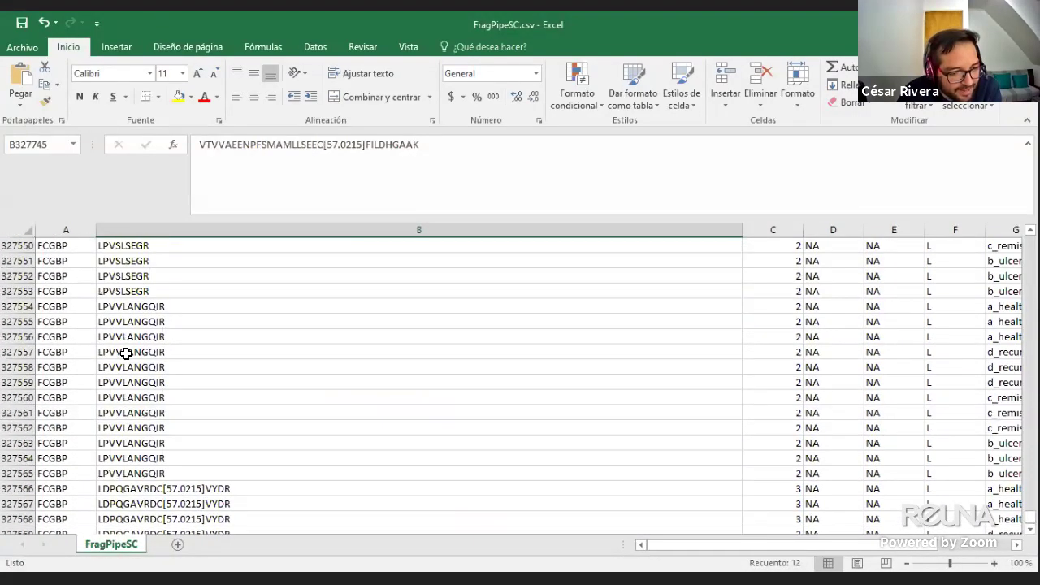
- Return from the FCGBP rows to the start of the table and highlight the first KV37 protein and peptide cells, A2:B17
{"action": "scroll", "coordinate": [124, 352], "scroll_direction": "up", "scroll_amount": 4}
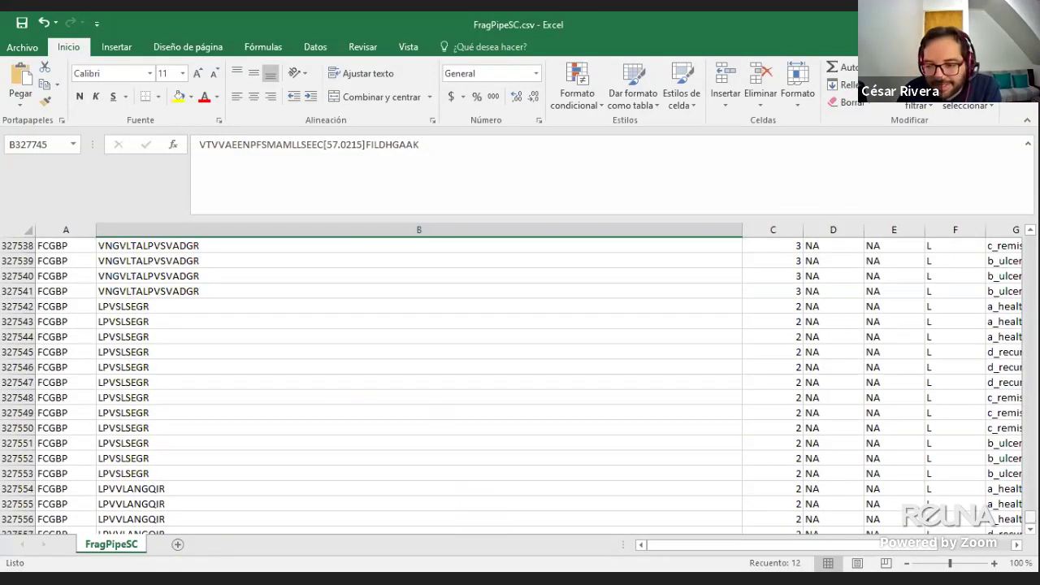
{"action": "left_click_drag", "start_coordinate": [1030, 517], "coordinate": [1030, 242]}
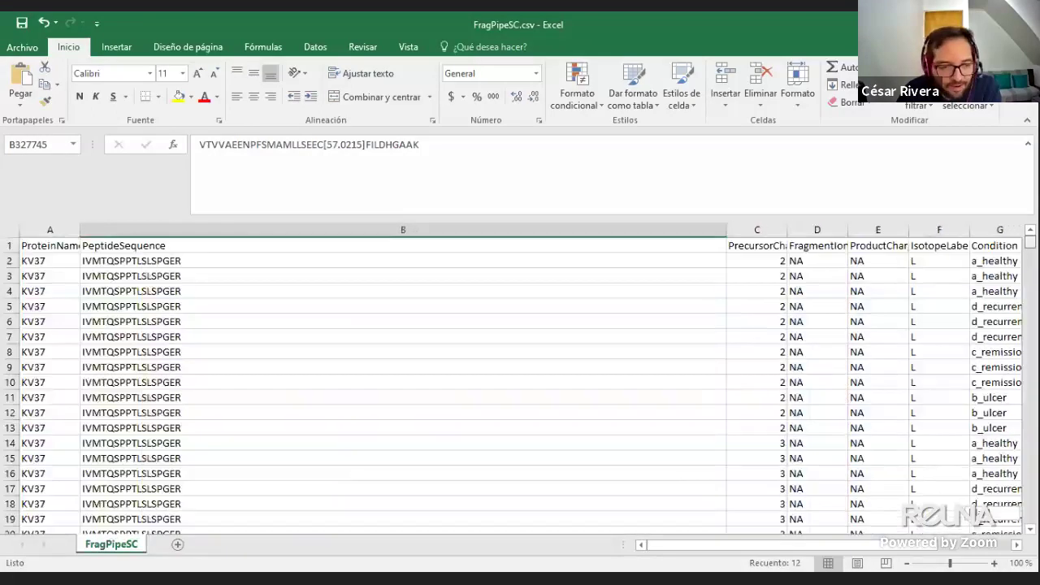
{"action": "left_click_drag", "start_coordinate": [112, 261], "coordinate": [72, 491]}
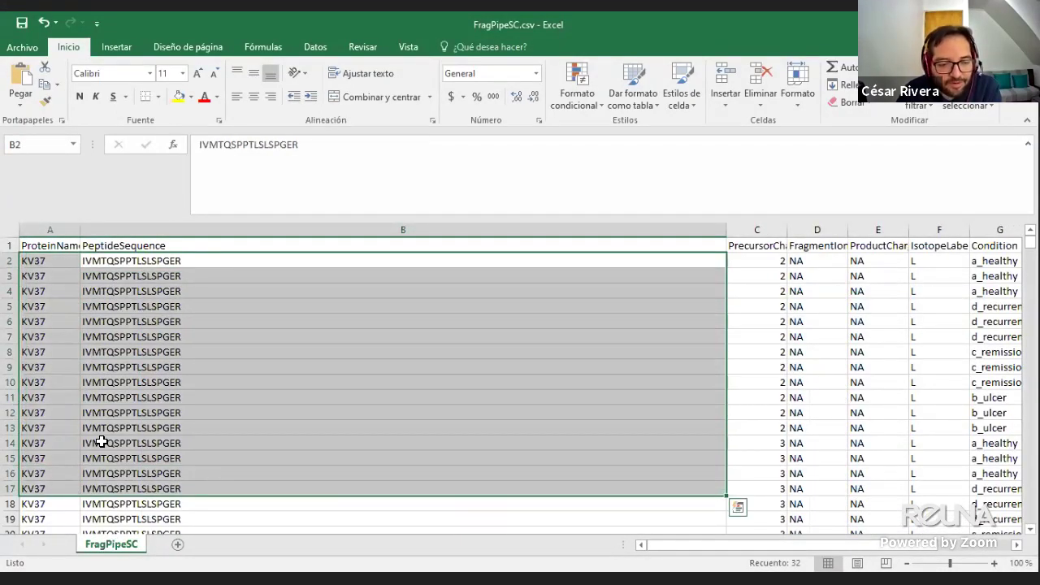
{"action": "left_click", "coordinate": [230, 386]}
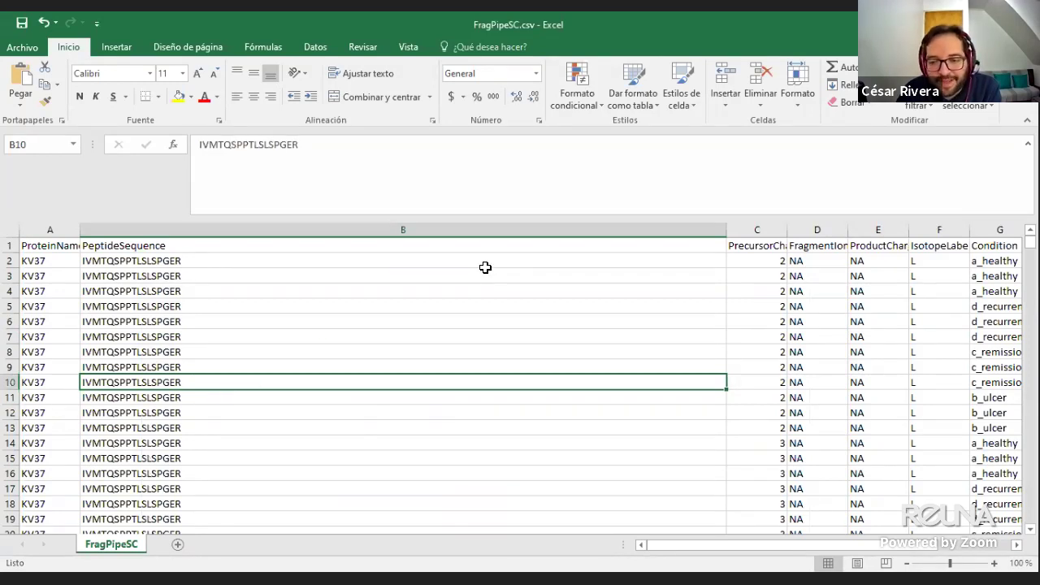
- Narrow the PeptideSequence column to about the width of its header so that all columns through Intensity fit in view
{"action": "left_click", "coordinate": [207, 300]}
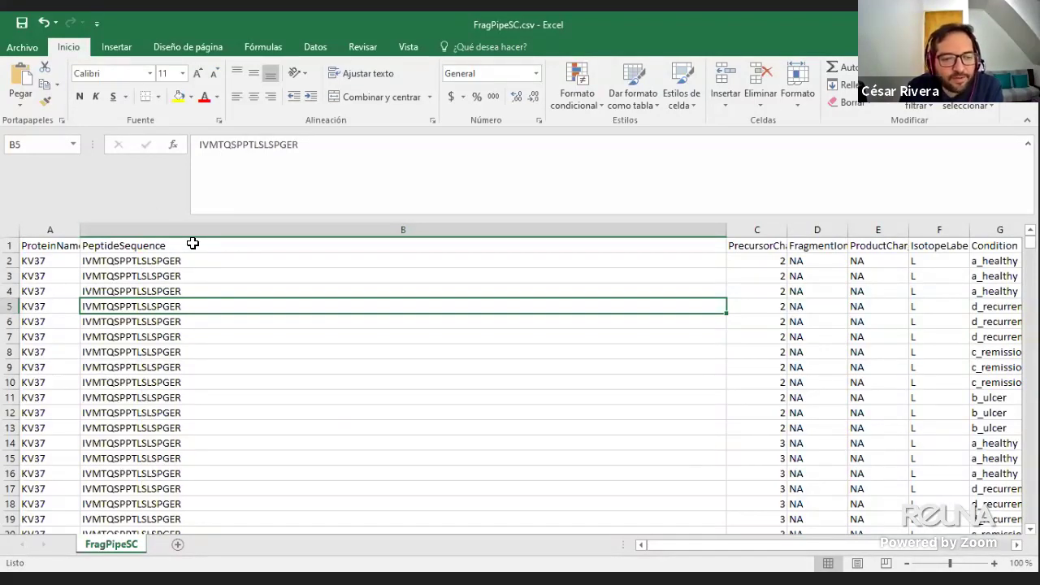
{"action": "scroll", "coordinate": [192, 244], "scroll_direction": "down", "scroll_amount": 1}
{"action": "scroll", "coordinate": [192, 243], "scroll_direction": "up", "scroll_amount": 1}
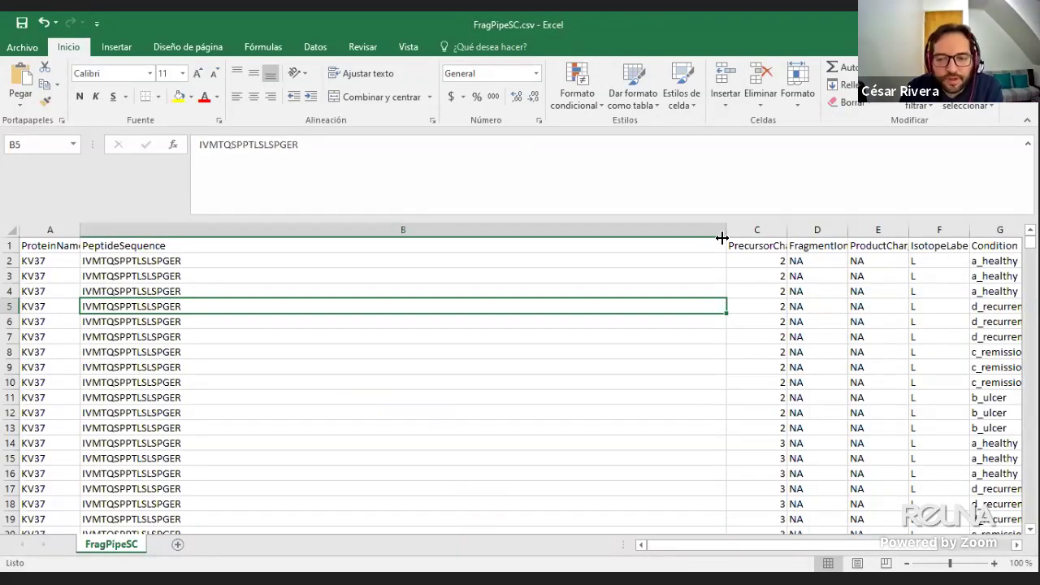
{"action": "left_click_drag", "start_coordinate": [723, 236], "coordinate": [162, 220]}
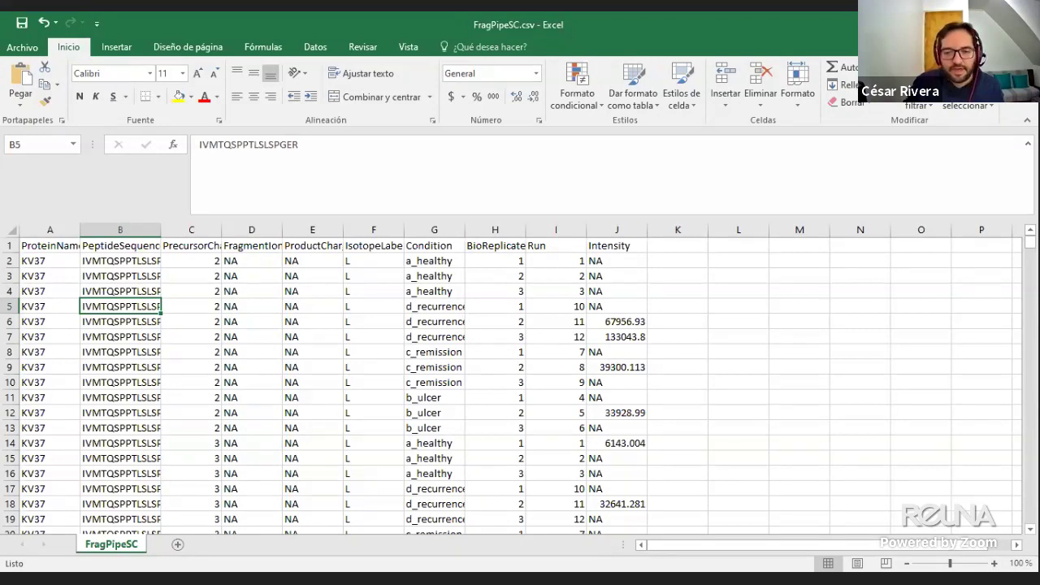
- Close the FragPipeSC.csv workbook without saving the changes
{"action": "key", "text": "alt+F4"}
{"action": "left_click_drag", "start_coordinate": [370, 256], "coordinate": [213, 219]}
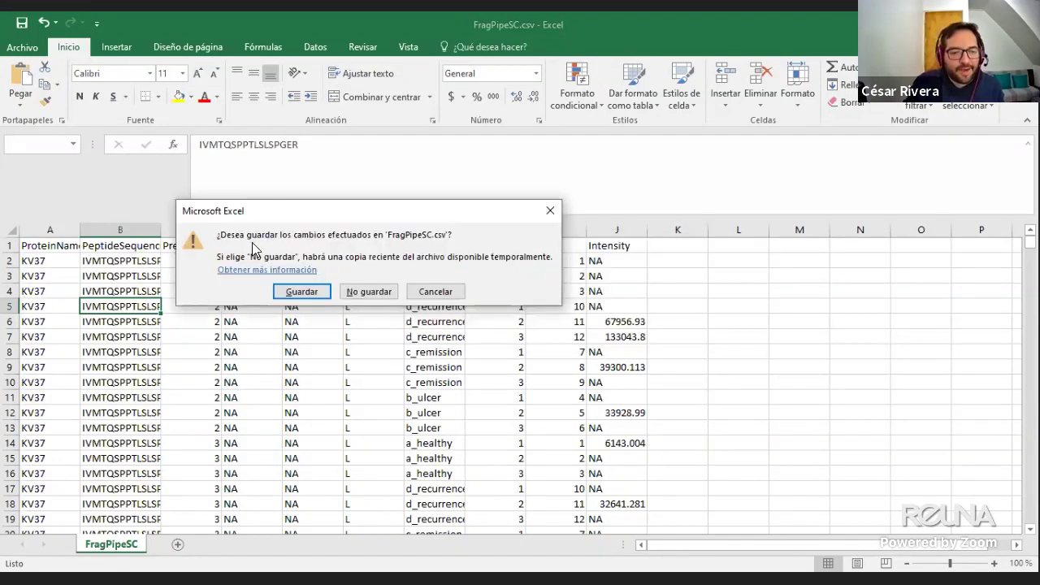
{"action": "left_click", "coordinate": [368, 292]}
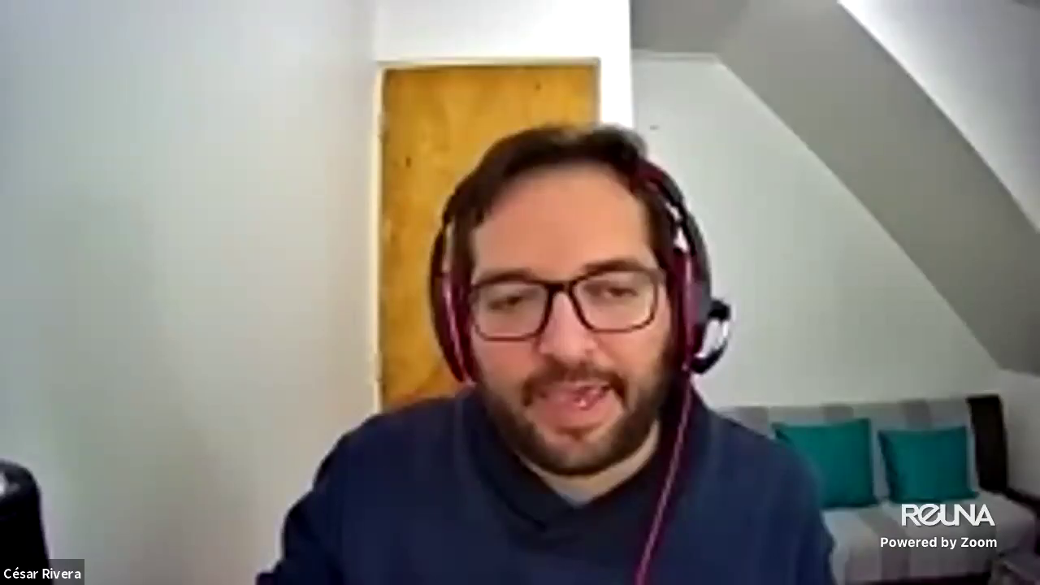